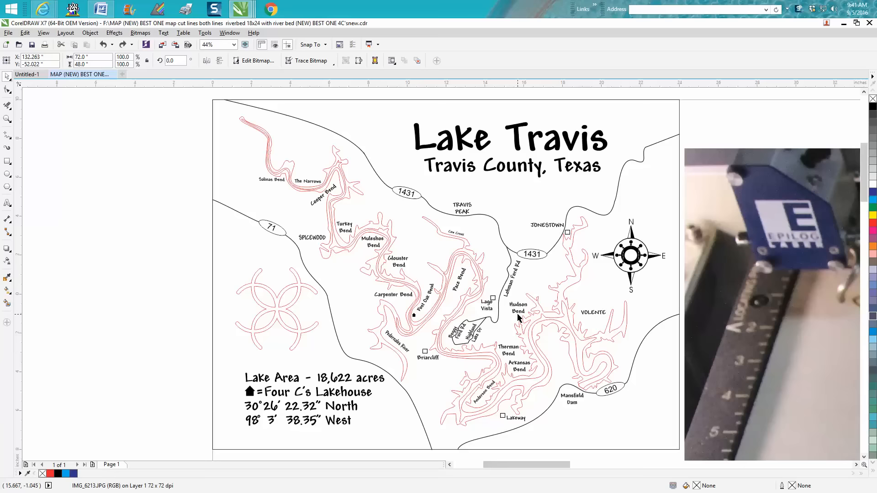
Step: Delete the inner red riverbed curve running through the middle of the lake outline on the map
{"action": "left_click", "coordinate": [532, 325]}
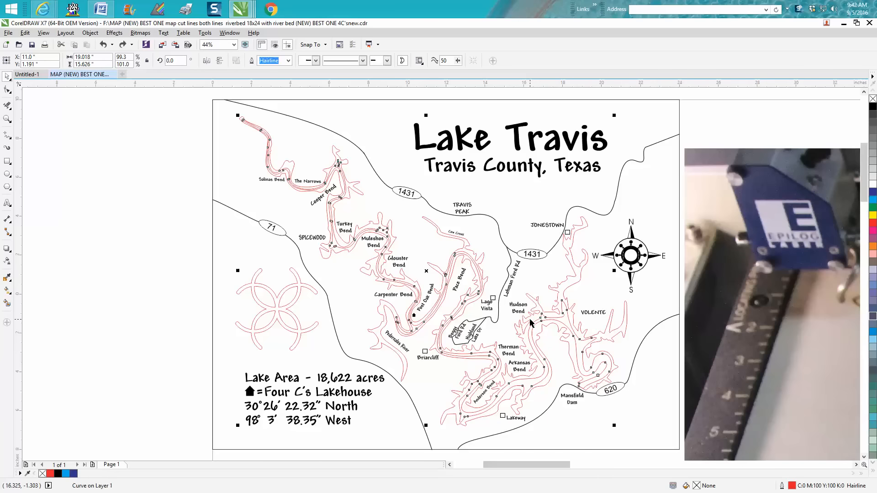
{"action": "left_click", "coordinate": [531, 317]}
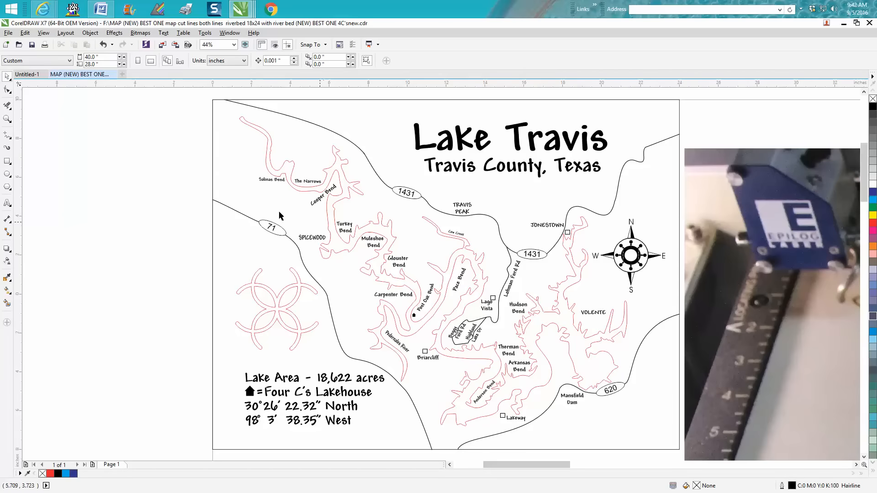
{"action": "left_click", "coordinate": [104, 45]}
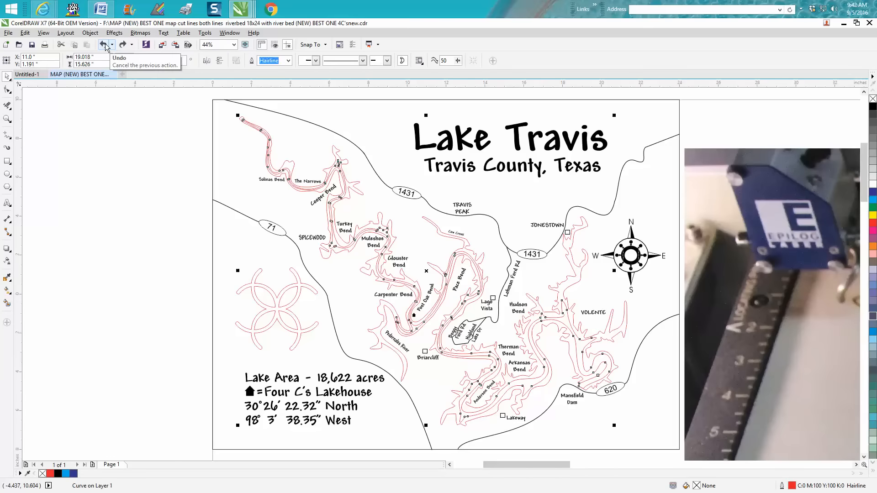
{"action": "left_click", "coordinate": [105, 45]}
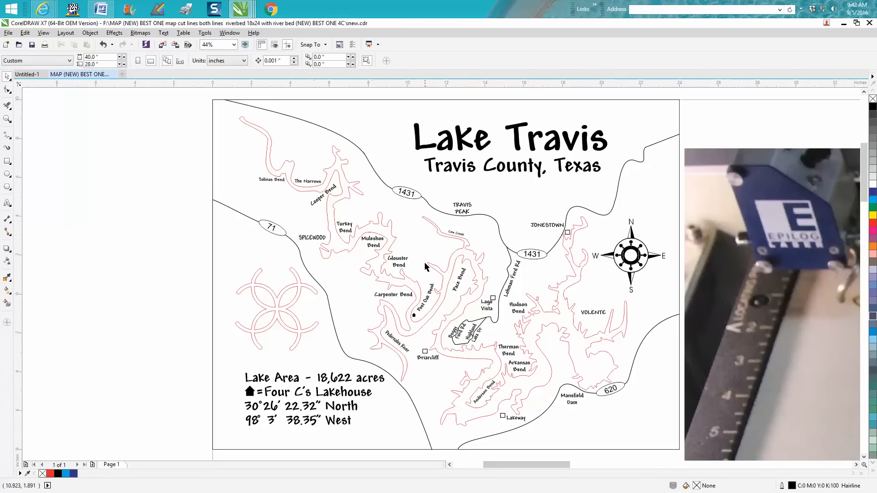
Step: Examine the cut lines along the lake's bend and around the interlocking C logo in the photos of the laser-cut panel
{"action": "scroll", "coordinate": [477, 302], "scroll_direction": "down", "scroll_amount": 4}
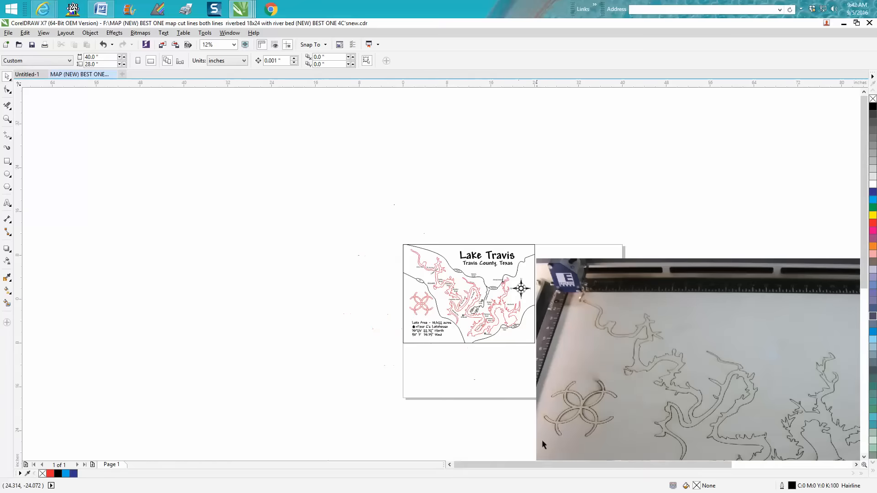
{"action": "left_click_drag", "start_coordinate": [563, 463], "coordinate": [641, 468]}
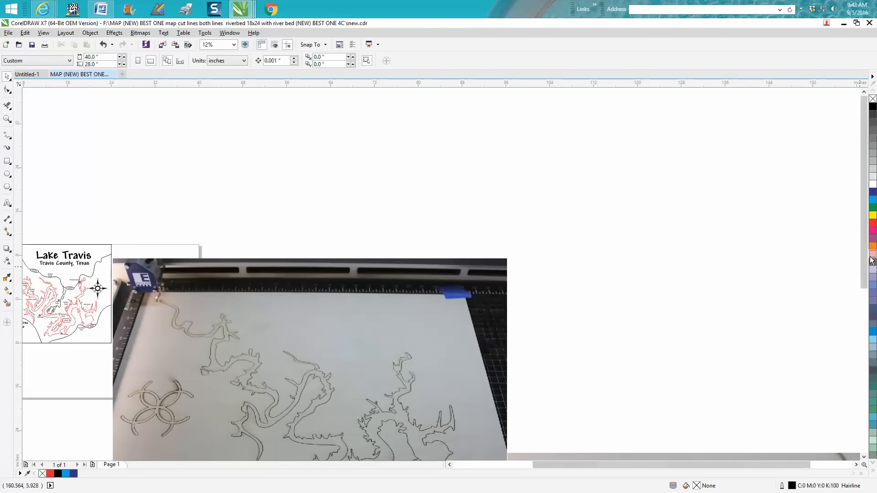
{"action": "left_click_drag", "start_coordinate": [860, 253], "coordinate": [868, 307]}
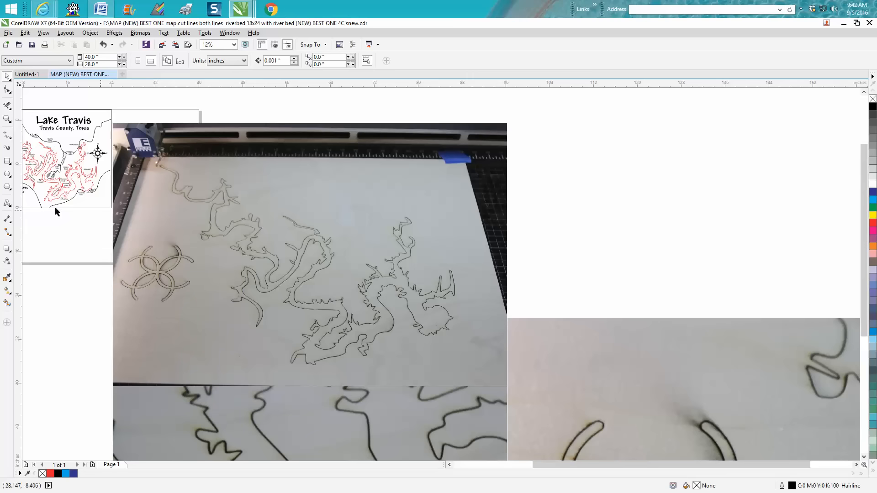
{"action": "left_click", "coordinate": [7, 119]}
{"action": "left_click_drag", "start_coordinate": [363, 288], "coordinate": [421, 346]}
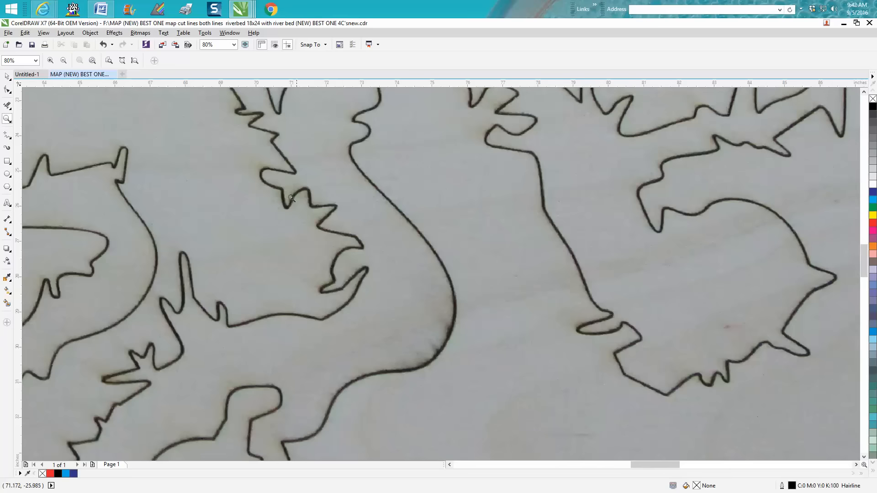
{"action": "scroll", "coordinate": [461, 317], "scroll_direction": "down", "scroll_amount": 4}
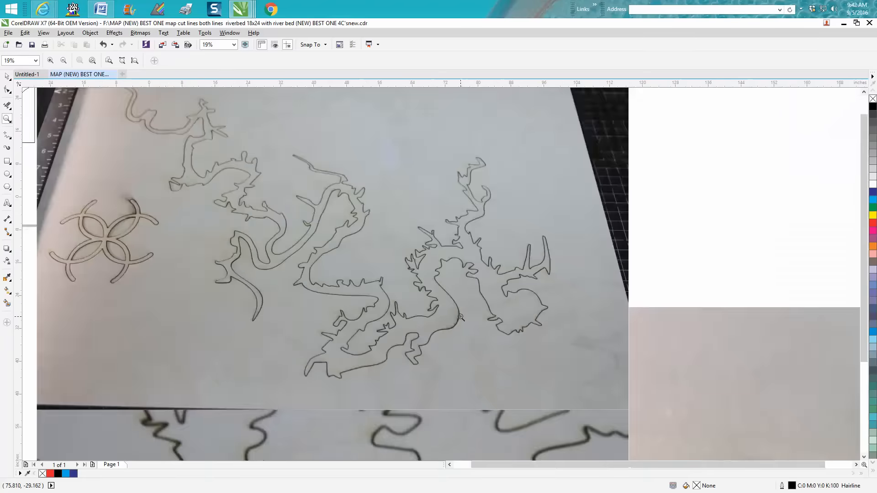
{"action": "scroll", "coordinate": [460, 317], "scroll_direction": "down", "scroll_amount": 4}
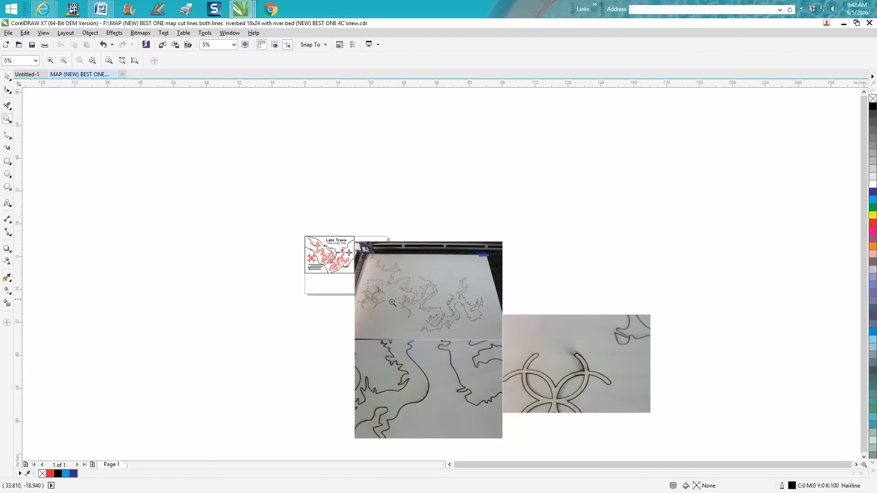
{"action": "scroll", "coordinate": [392, 303], "scroll_direction": "up", "scroll_amount": 4}
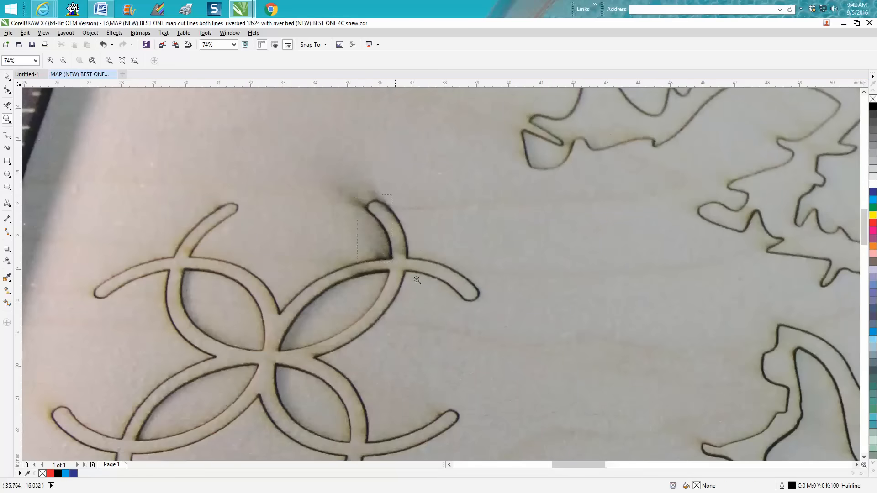
{"action": "scroll", "coordinate": [441, 288], "scroll_direction": "up", "scroll_amount": 2}
{"action": "scroll", "coordinate": [440, 289], "scroll_direction": "down", "scroll_amount": 2}
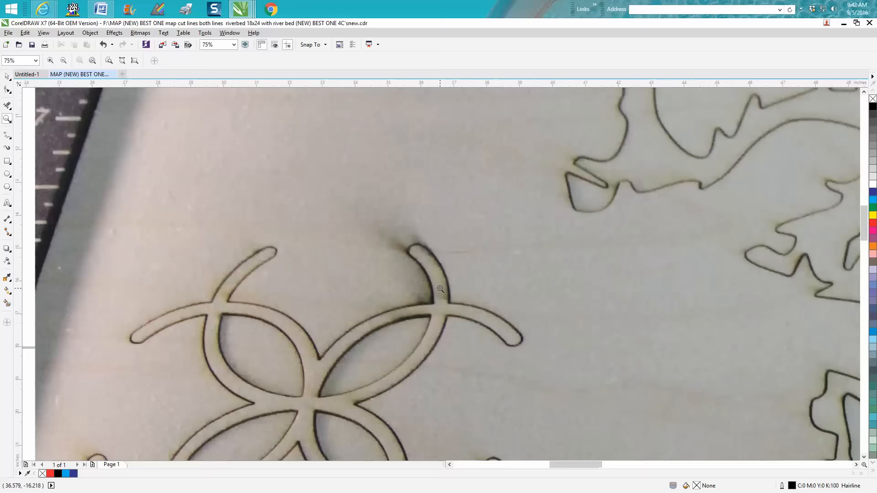
{"action": "scroll", "coordinate": [440, 289], "scroll_direction": "down", "scroll_amount": 3}
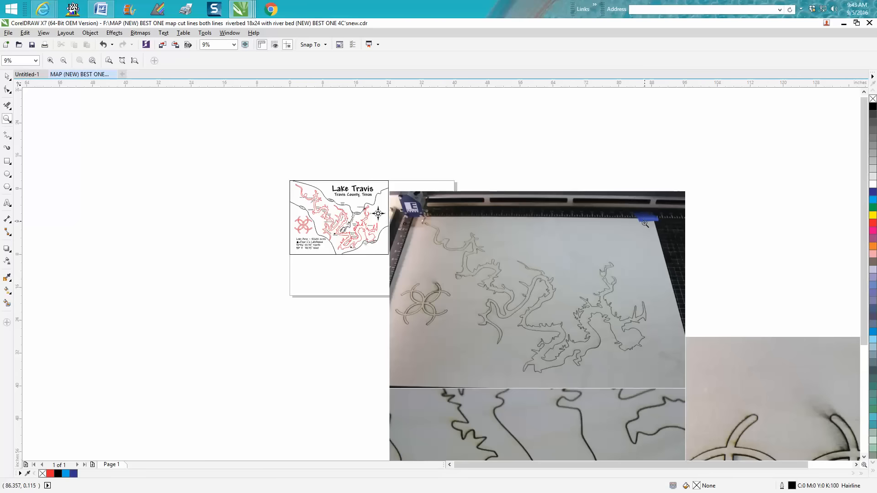
{"action": "scroll", "coordinate": [643, 272], "scroll_direction": "down", "scroll_amount": 1}
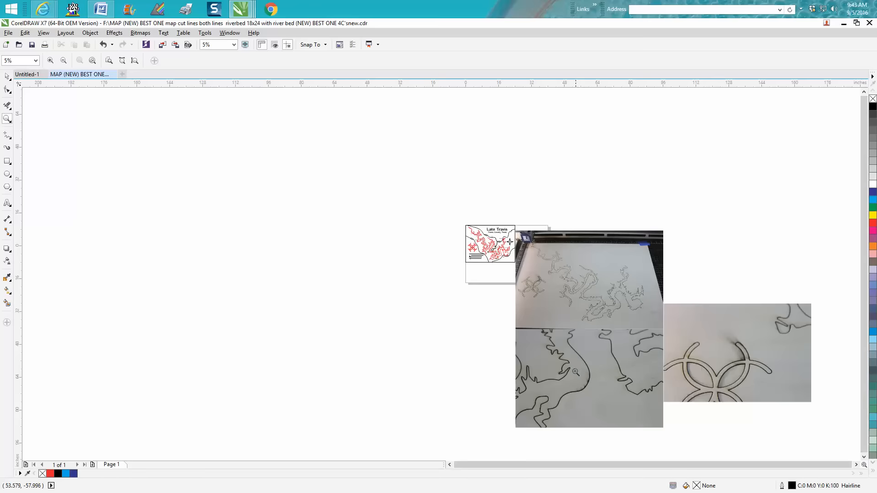
{"action": "left_click_drag", "start_coordinate": [570, 372], "coordinate": [606, 399]}
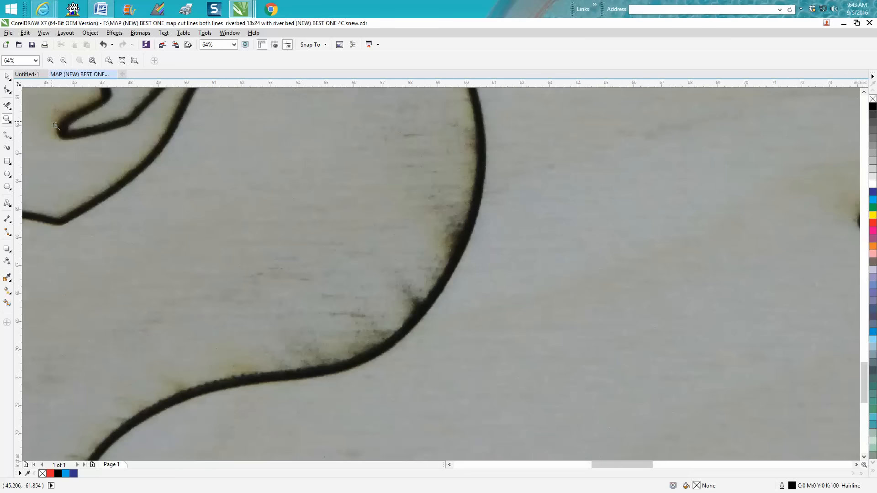
{"action": "scroll", "coordinate": [464, 260], "scroll_direction": "down", "scroll_amount": 3}
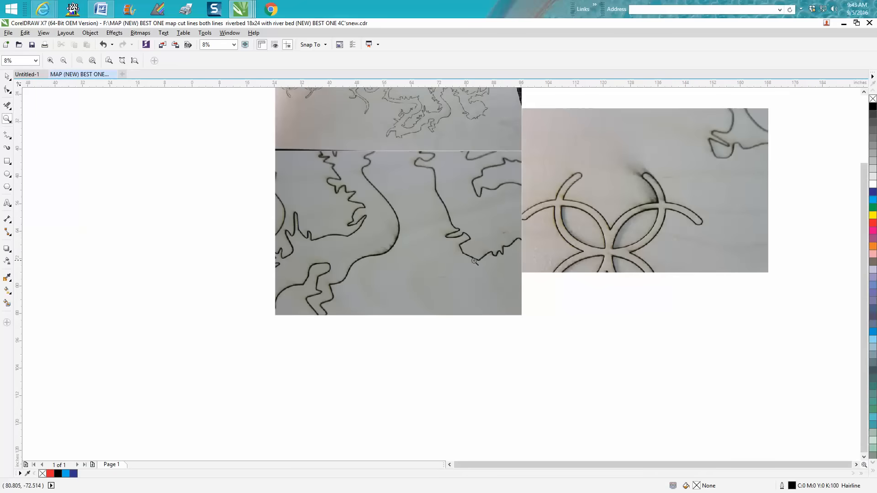
{"action": "scroll", "coordinate": [538, 277], "scroll_direction": "down", "scroll_amount": 1}
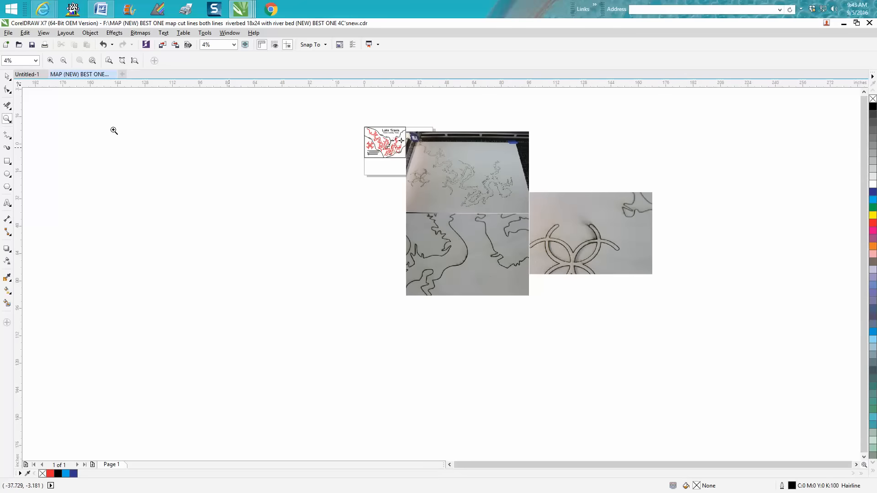
Step: Draw two freehand lines, about 0.5 and 0.3 in long, across the lake outline at both ends of the large bend east of Arkansas Bend
{"action": "left_click_drag", "start_coordinate": [360, 121], "coordinate": [466, 175]}
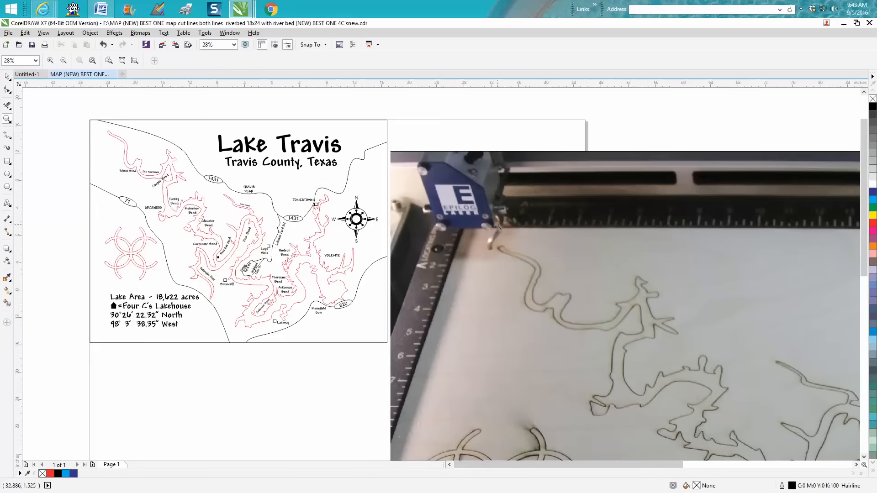
{"action": "scroll", "coordinate": [497, 225], "scroll_direction": "down", "scroll_amount": 2}
{"action": "left_click_drag", "start_coordinate": [272, 168], "coordinate": [437, 282]}
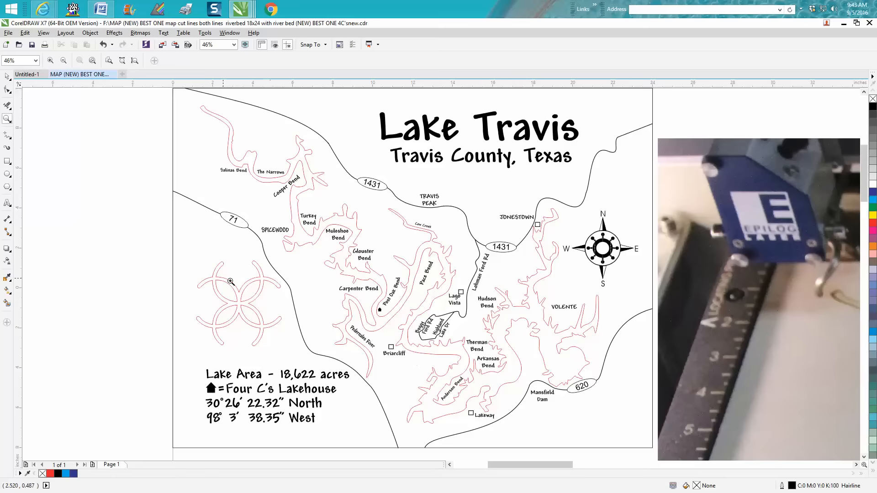
{"action": "left_click_drag", "start_coordinate": [469, 328], "coordinate": [585, 411]}
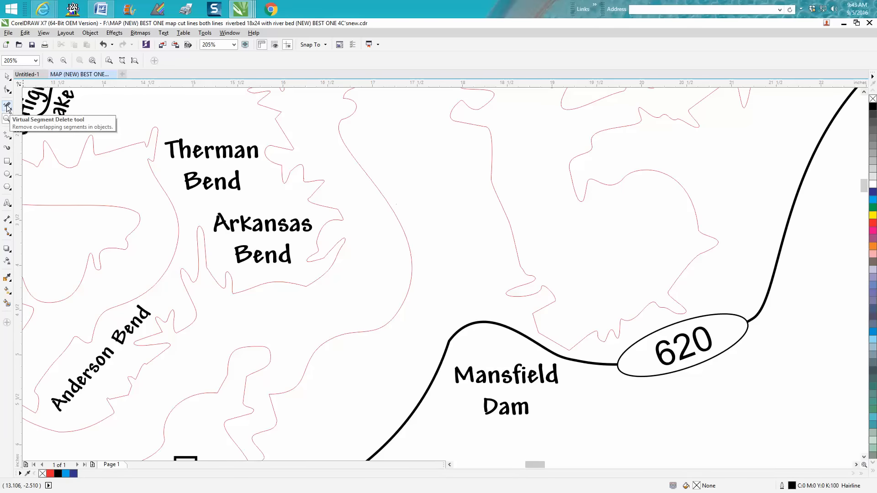
{"action": "left_click", "coordinate": [10, 136]}
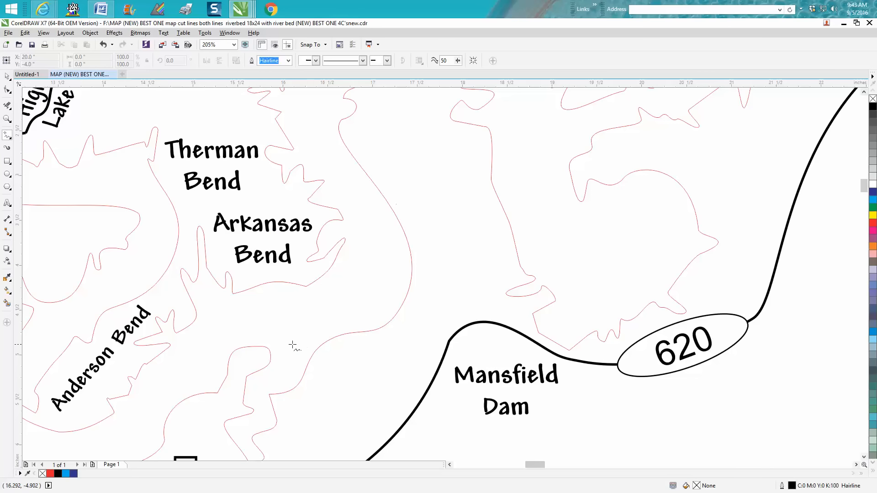
{"action": "left_click_drag", "start_coordinate": [292, 343], "coordinate": [331, 373]}
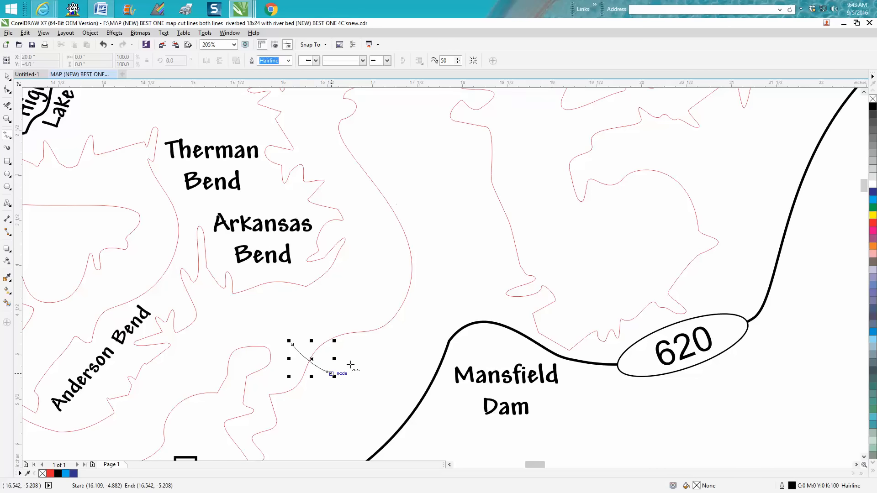
{"action": "left_click", "coordinate": [344, 160]}
{"action": "left_click", "coordinate": [378, 159]}
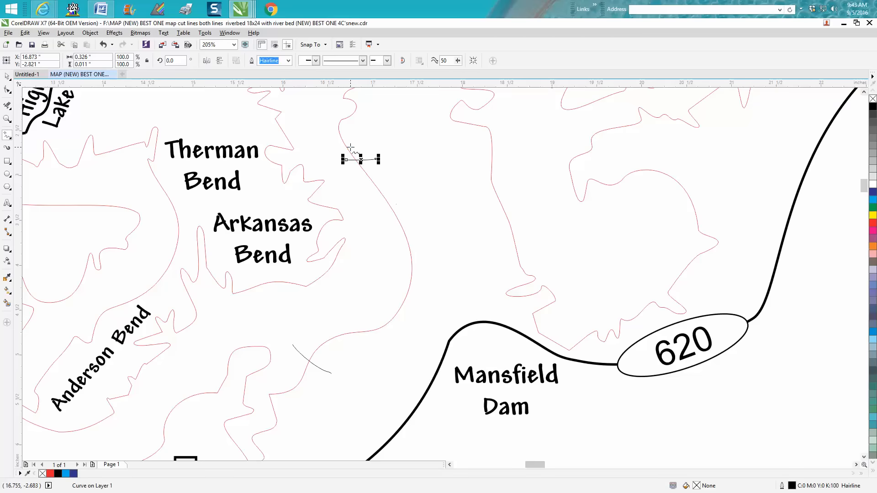
Step: Remove the lake outline beyond the two crossing lines with Virtual Segment Delete, keeping only the large bend
{"action": "left_click", "coordinate": [12, 113]}
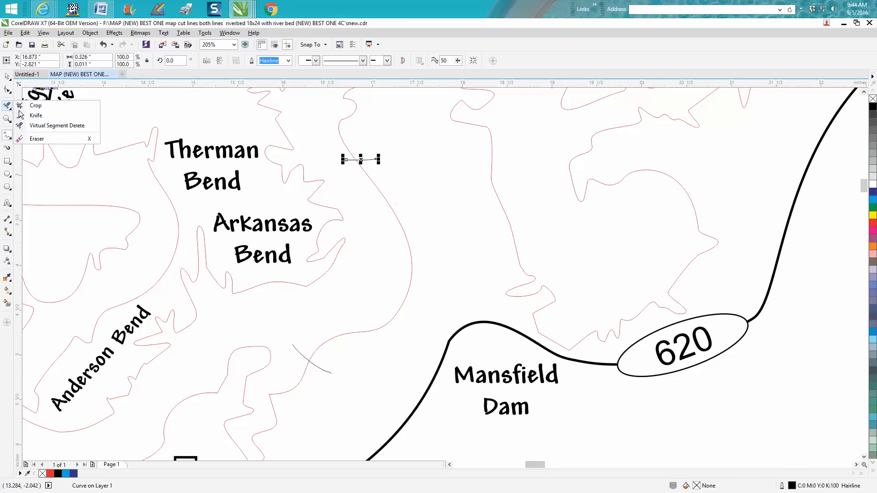
{"action": "left_click", "coordinate": [32, 135]}
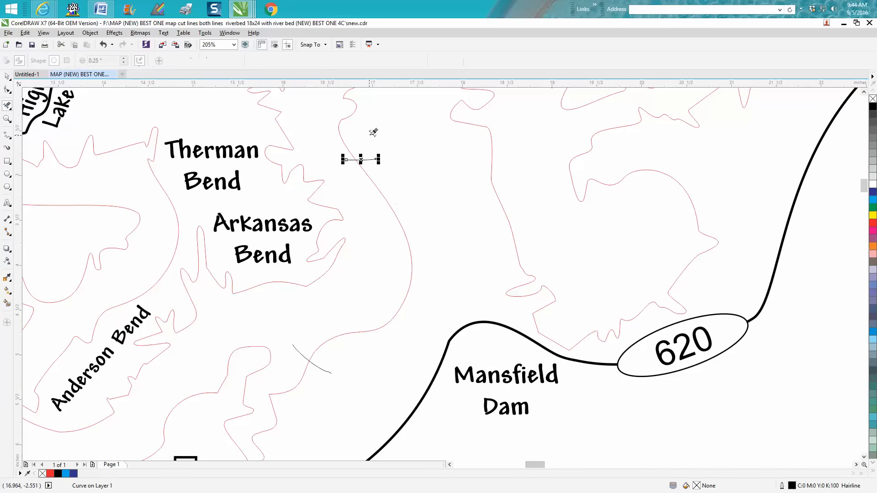
{"action": "left_click", "coordinate": [344, 142]}
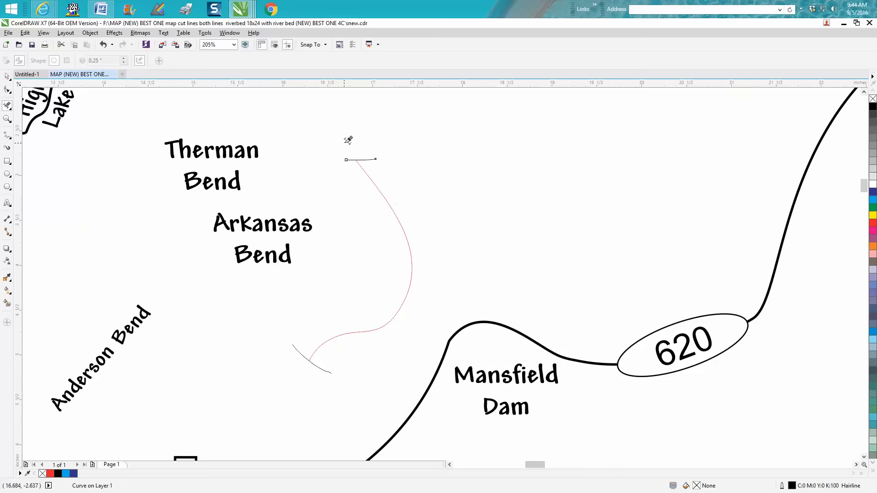
Step: Delete the two short black crossing lines and select the remaining red bend curve
{"action": "left_click", "coordinate": [7, 76]}
{"action": "left_click", "coordinate": [361, 159]}
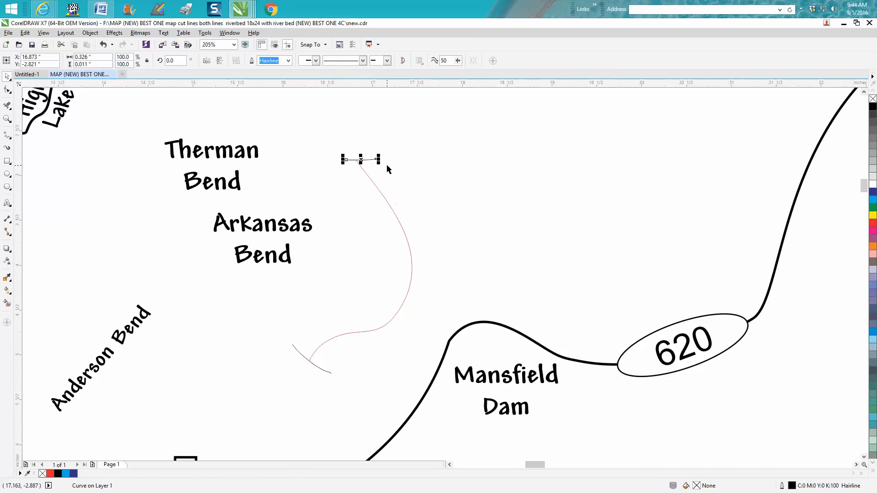
{"action": "key", "text": "Delete"}
{"action": "left_click", "coordinate": [322, 371]}
{"action": "key", "text": "Delete"}
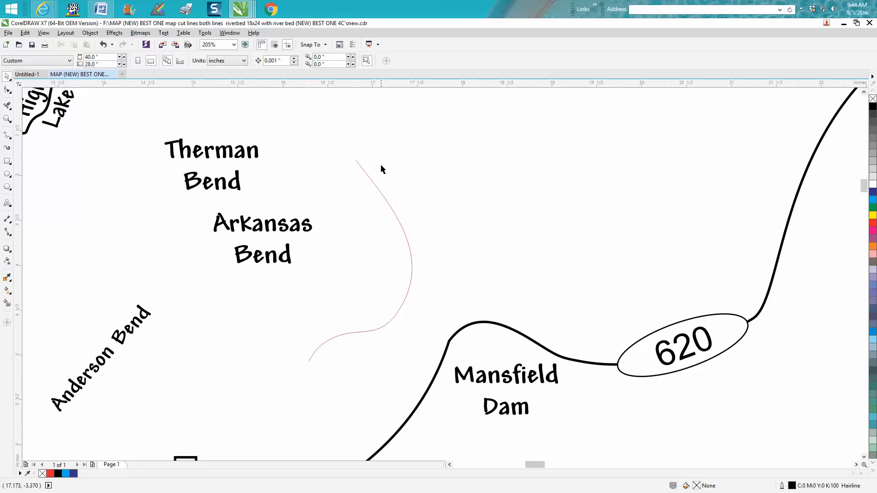
{"action": "left_click", "coordinate": [394, 213]}
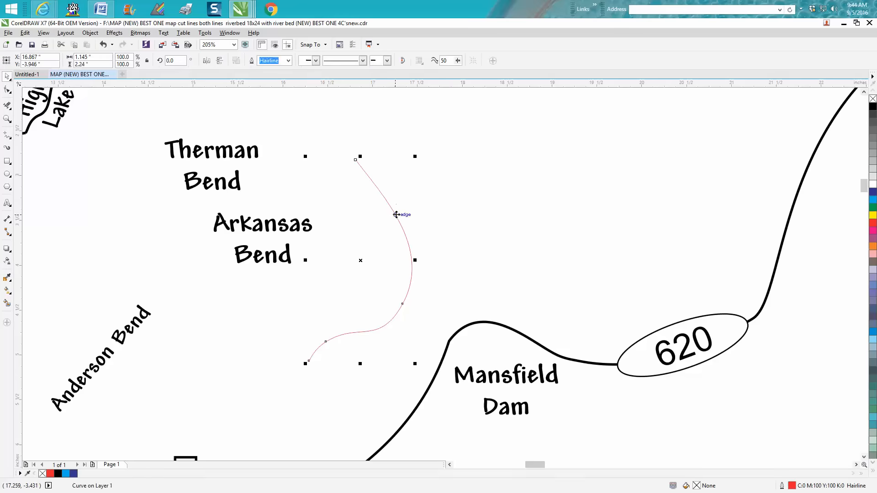
Step: Draw a diagonal two-point line about 1.5 in wide and 1.9 in tall across the upper-right leaf of the interlocking C logo
{"action": "scroll", "coordinate": [394, 213], "scroll_direction": "down", "scroll_amount": 4}
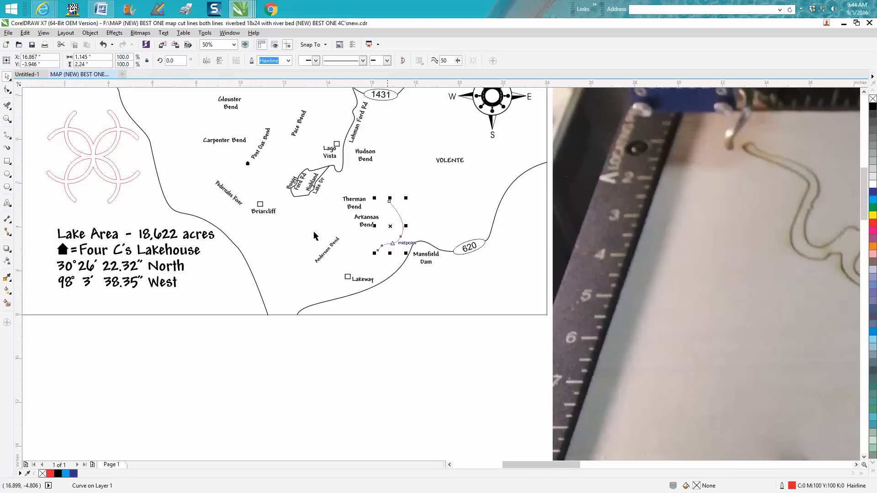
{"action": "left_click", "coordinate": [7, 119]}
{"action": "left_click_drag", "start_coordinate": [60, 102], "coordinate": [183, 205]}
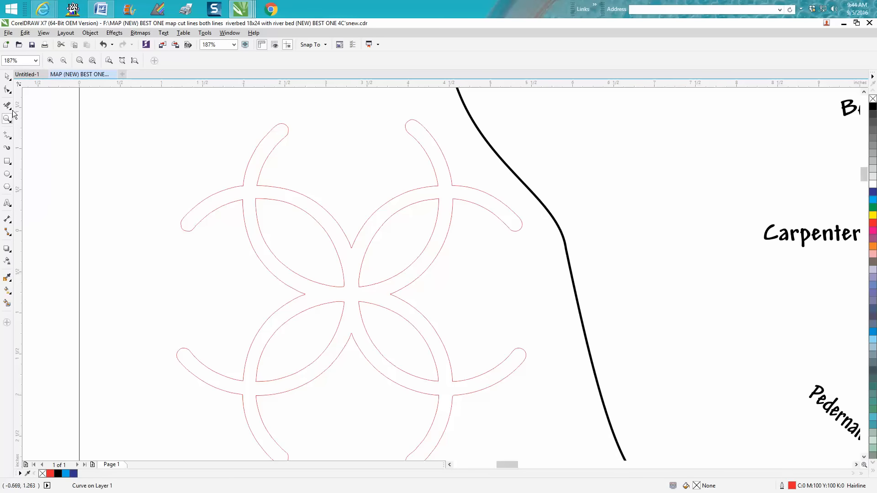
{"action": "left_click", "coordinate": [12, 139]}
{"action": "left_click", "coordinate": [36, 145]}
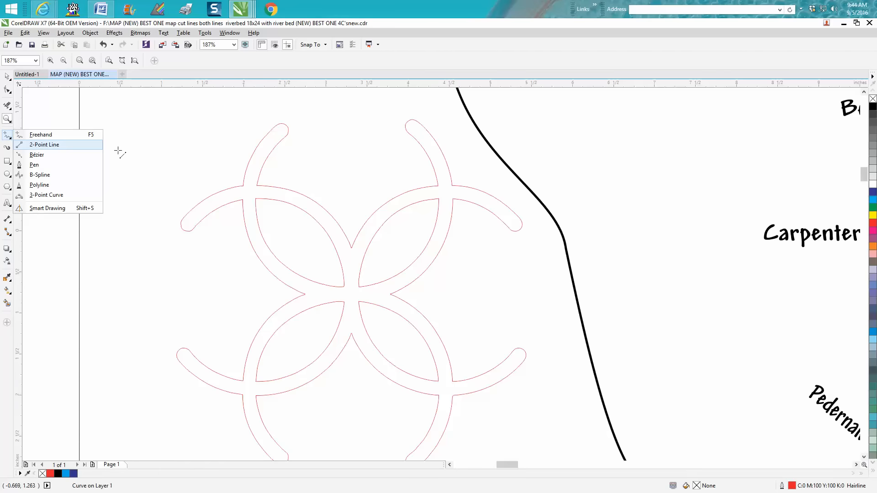
{"action": "left_click_drag", "start_coordinate": [331, 175], "coordinate": [453, 329]}
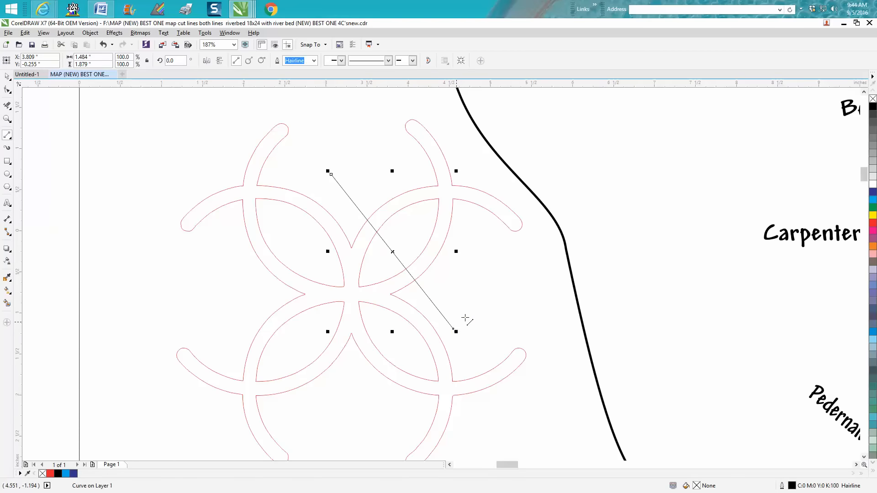
Step: Remove the logo's outer outline on the lower-left side of the diagonal line with Virtual Segment Delete, and break the remaining curve apart
{"action": "left_click", "coordinate": [8, 105]}
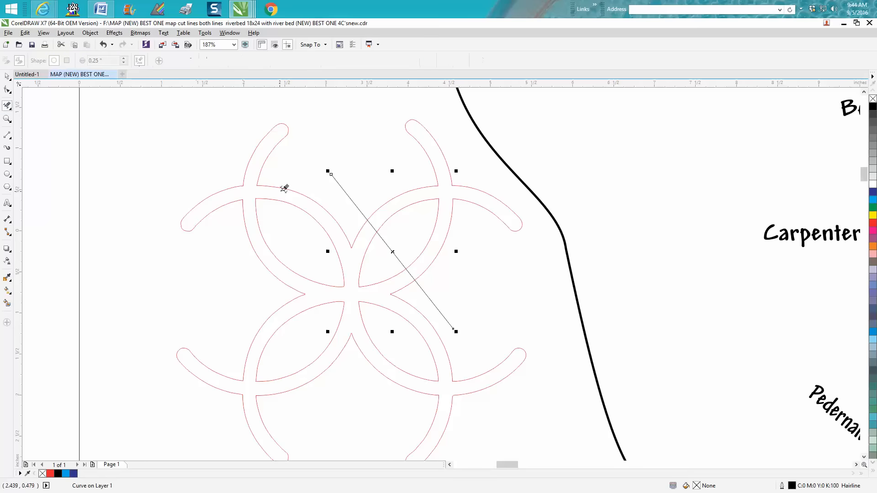
{"action": "left_click", "coordinate": [7, 76]}
{"action": "left_click", "coordinate": [334, 245]}
{"action": "left_click", "coordinate": [90, 32]}
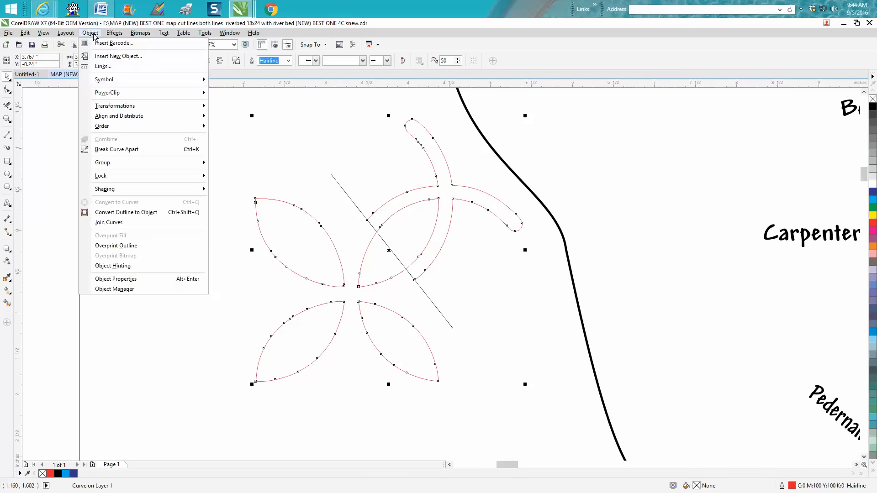
{"action": "left_click", "coordinate": [135, 148]}
Step: Delete the upper-left, lower-left and lower-right leaf shapes of the logo, keeping the upper-right leaf crossed by the diagonal line
{"action": "left_click", "coordinate": [266, 202]}
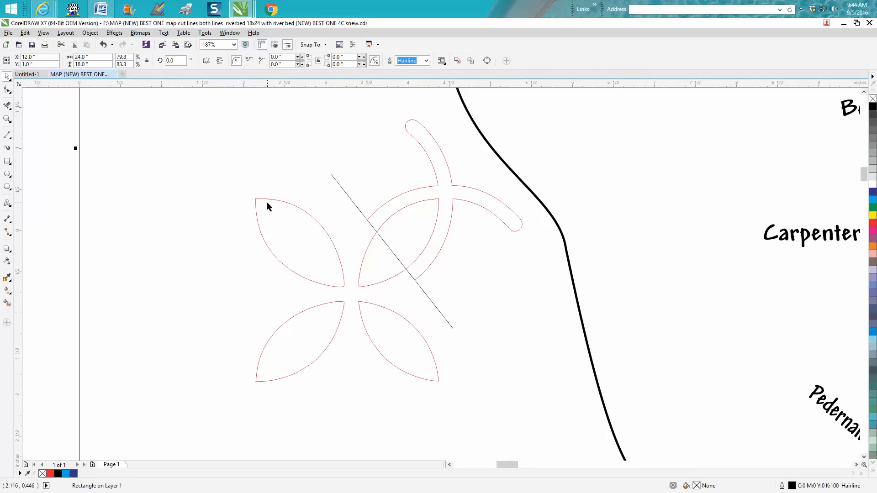
{"action": "left_click", "coordinate": [269, 199]}
{"action": "key", "text": "Delete"}
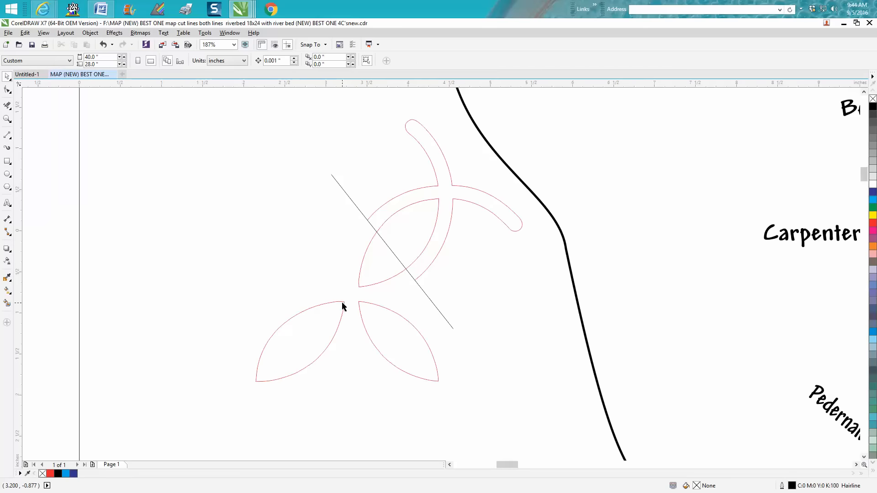
{"action": "left_click", "coordinate": [344, 304]}
{"action": "key", "text": "Delete"}
{"action": "key", "text": "Delete"}
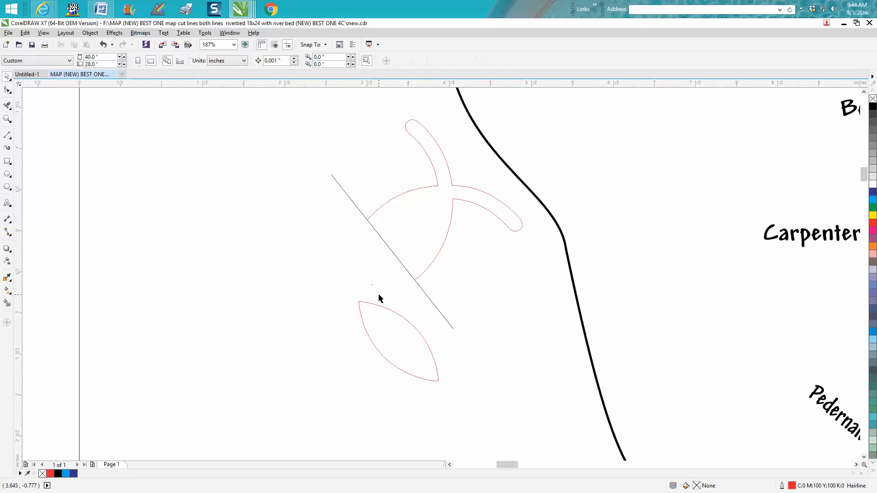
{"action": "left_click", "coordinate": [106, 45]}
{"action": "left_click", "coordinate": [399, 315]}
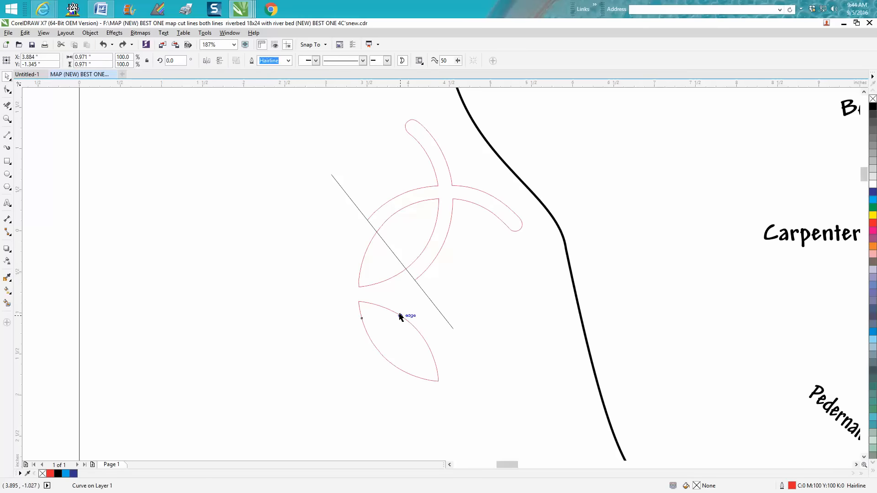
{"action": "key", "text": "Delete"}
Step: Trim off the upper-right leaf's tip beyond the diagonal line with Virtual Segment Delete, and delete the black diagonal line
{"action": "left_click", "coordinate": [7, 105]}
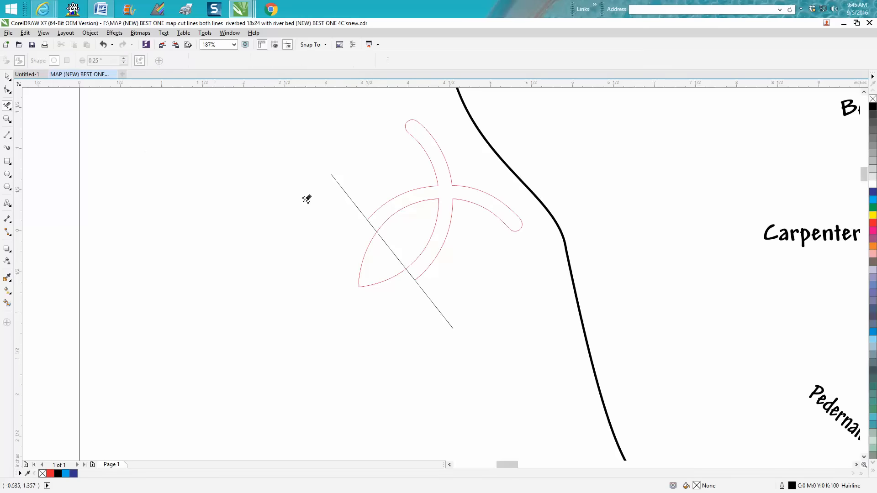
{"action": "left_click", "coordinate": [375, 236]}
{"action": "left_click", "coordinate": [7, 76]}
{"action": "left_click", "coordinate": [353, 202]}
{"action": "key", "text": "Delete"}
Step: Select the remaining red logo piece together with the red lake bend curve east of Arkansas Bend
{"action": "scroll", "coordinate": [379, 215], "scroll_direction": "down", "scroll_amount": 3}
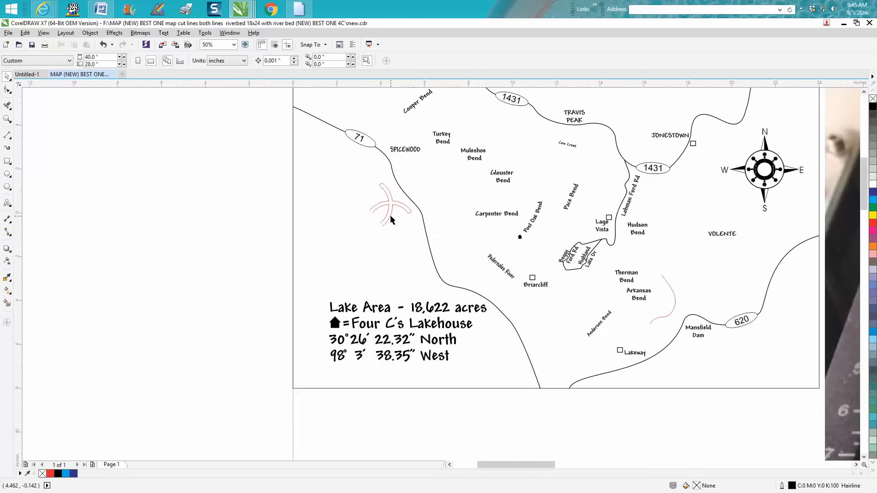
{"action": "left_click", "coordinate": [391, 215]}
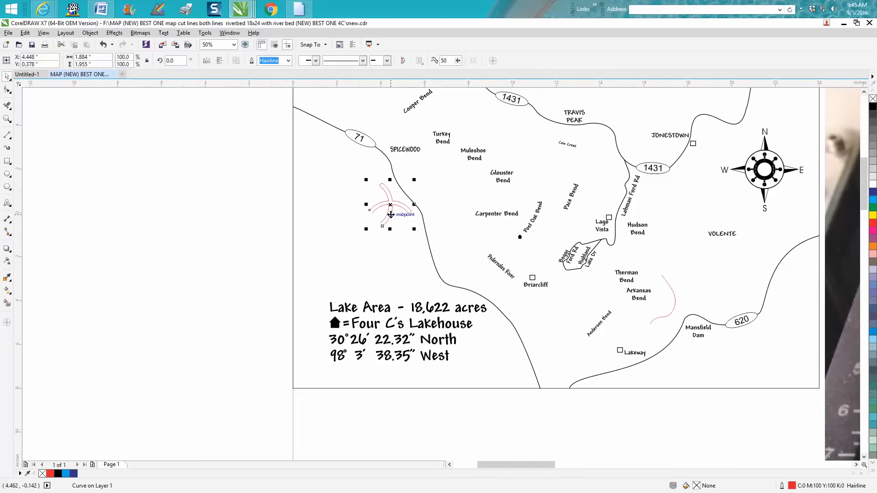
{"action": "left_click", "coordinate": [664, 321], "text": "shift"}
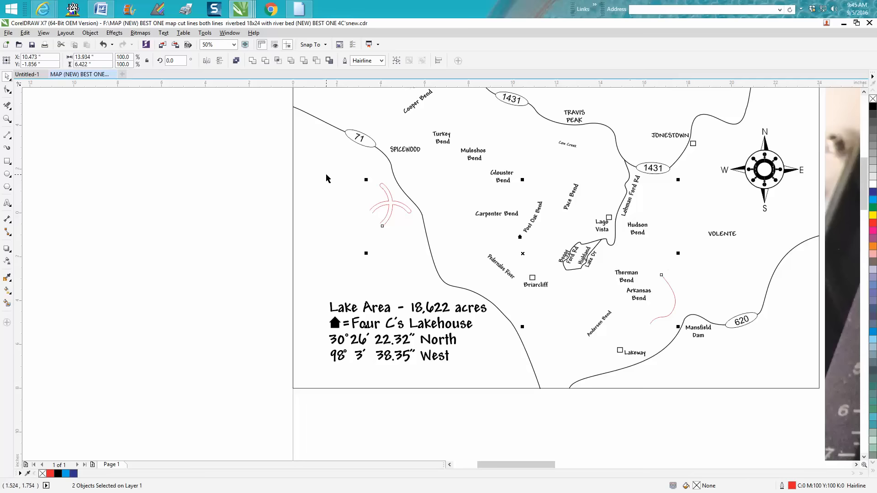
Step: Examine the laser-cut panel photos beside the map, comparing the cut lake outline and interlocking C logo with the isolated curves
{"action": "scroll", "coordinate": [325, 179], "scroll_direction": "down", "scroll_amount": 1}
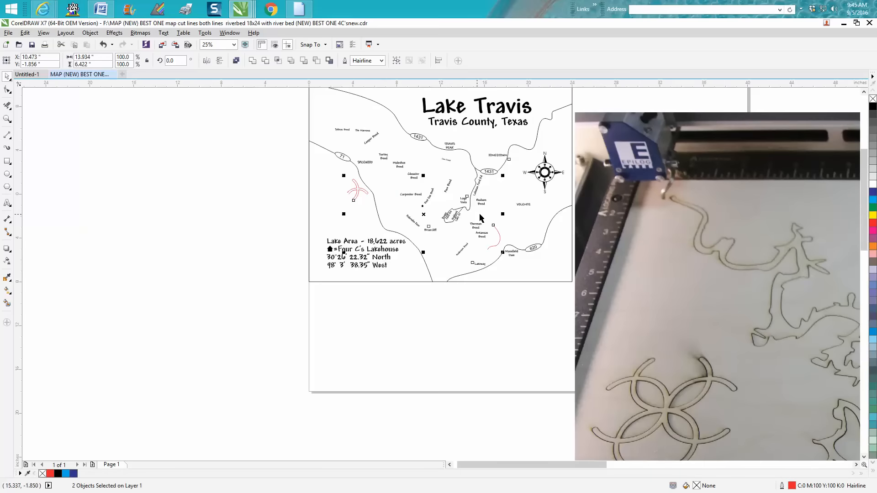
{"action": "scroll", "coordinate": [667, 343], "scroll_direction": "down", "scroll_amount": 1}
{"action": "left_click_drag", "start_coordinate": [635, 465], "coordinate": [728, 469]}
{"action": "scroll", "coordinate": [500, 336], "scroll_direction": "down", "scroll_amount": 2}
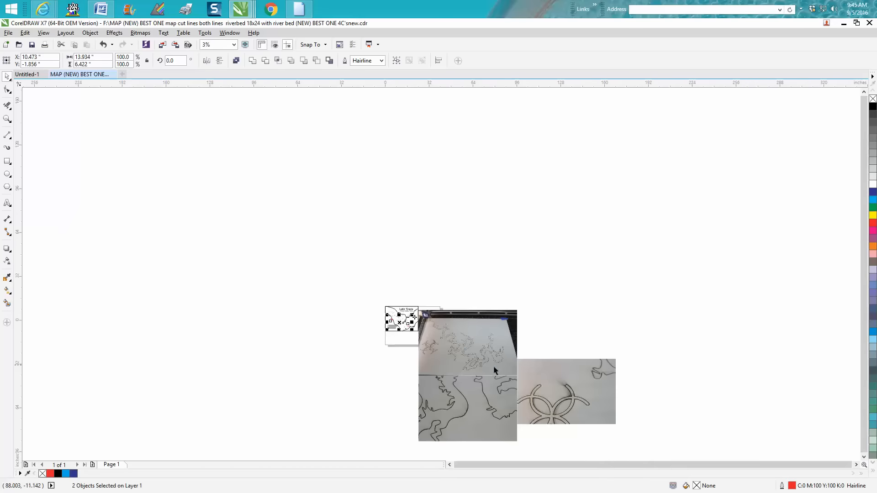
{"action": "left_click", "coordinate": [7, 119]}
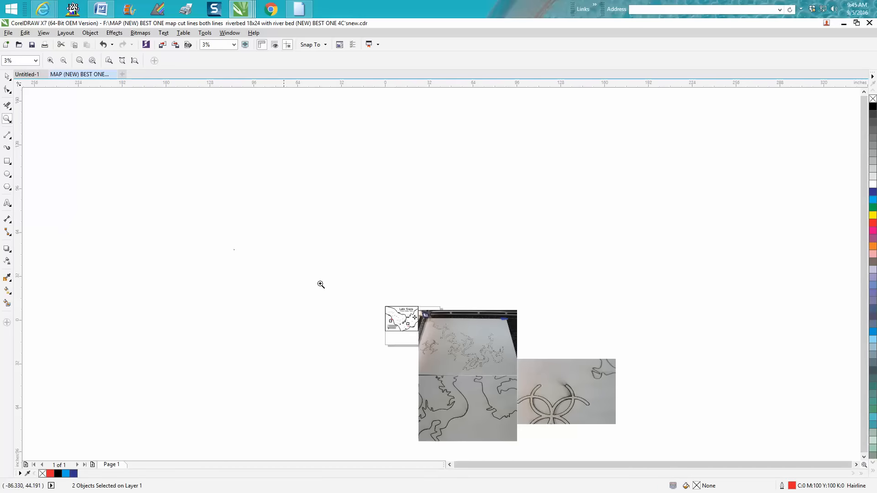
{"action": "left_click_drag", "start_coordinate": [460, 330], "coordinate": [563, 393]}
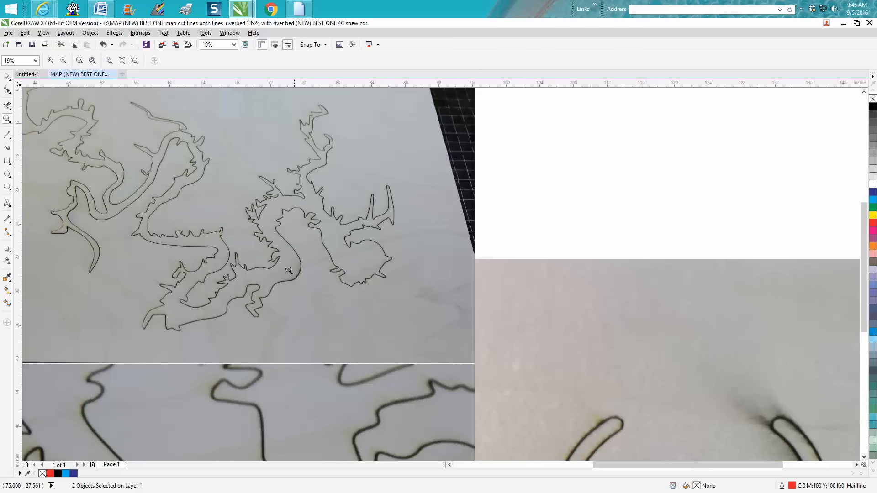
{"action": "right_click", "coordinate": [361, 265]}
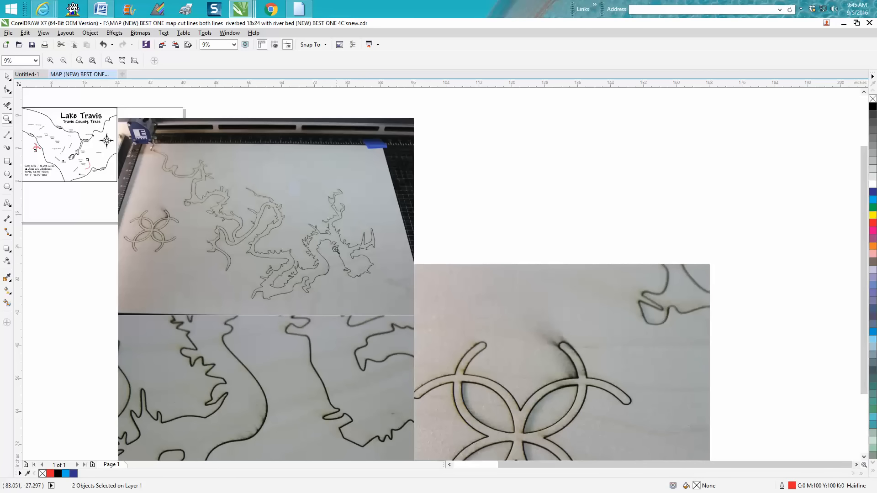